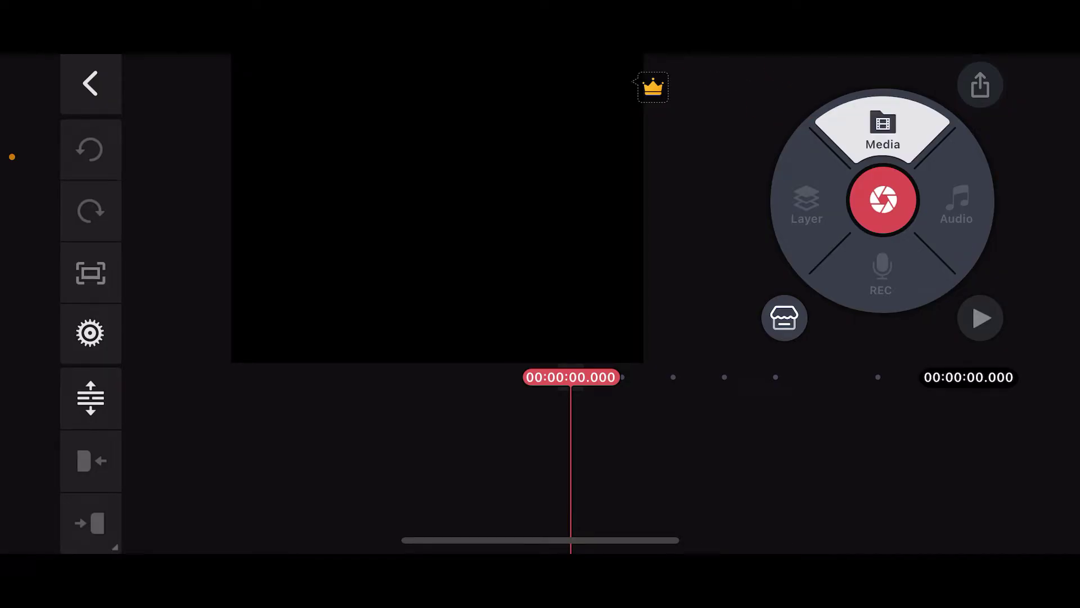
Add the 7-second Pexels clip of hands holding a seedling to the timeline
{"action": "left_click", "coordinate": [883, 131]}
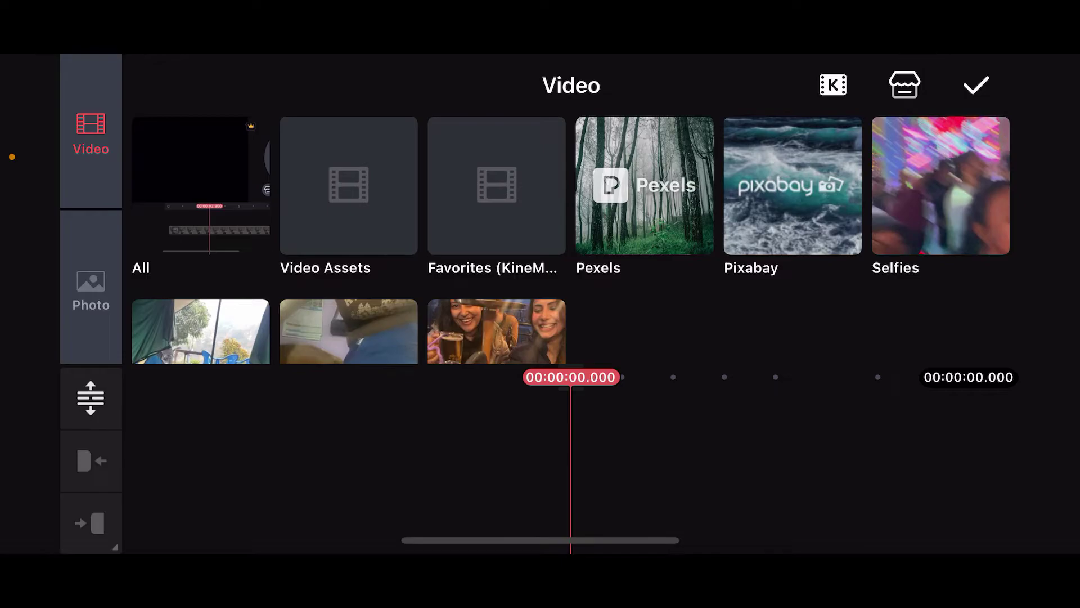
{"action": "left_click", "coordinate": [644, 185]}
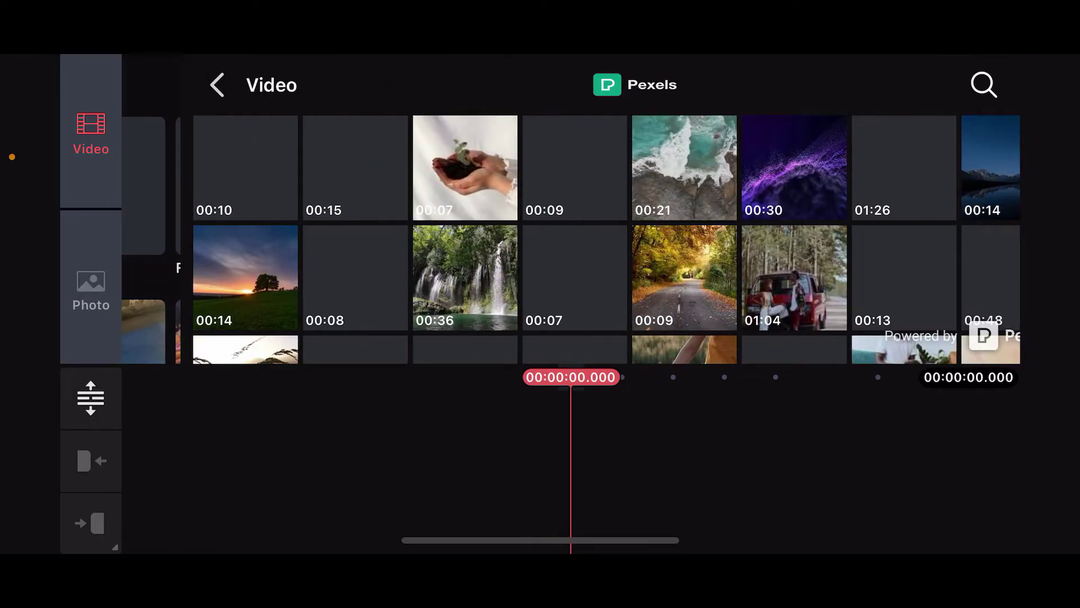
{"action": "left_click", "coordinate": [406, 167]}
{"action": "left_click", "coordinate": [989, 85]}
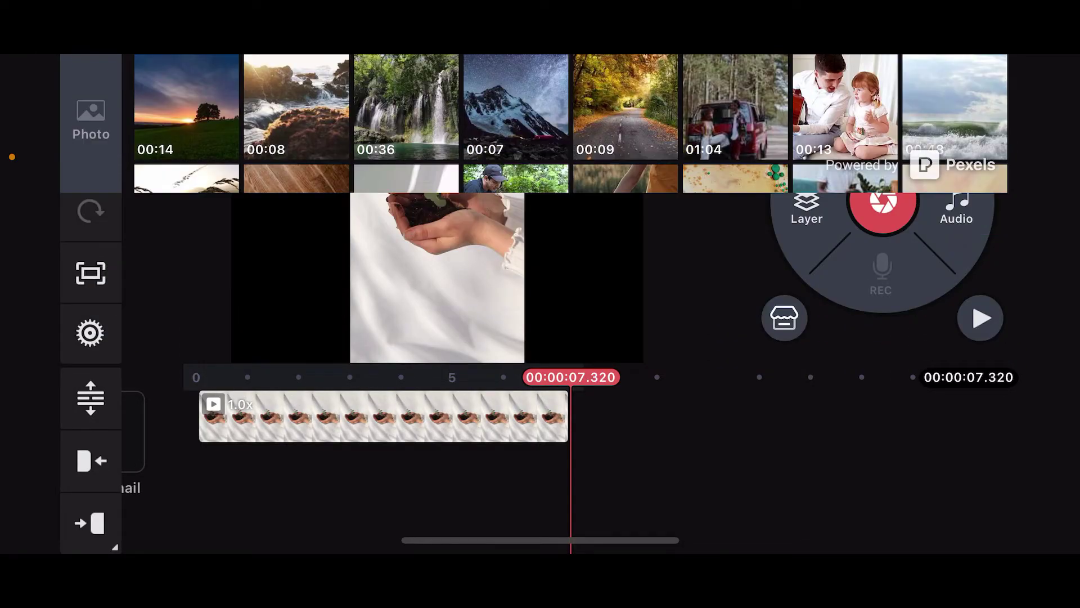
{"action": "mouse_move", "coordinate": [506, 416]}
{"action": "left_mouse_down"}
{"action": "mouse_move", "coordinate": [620, 417]}
{"action": "mouse_move", "coordinate": [572, 416]}
{"action": "left_mouse_up"}
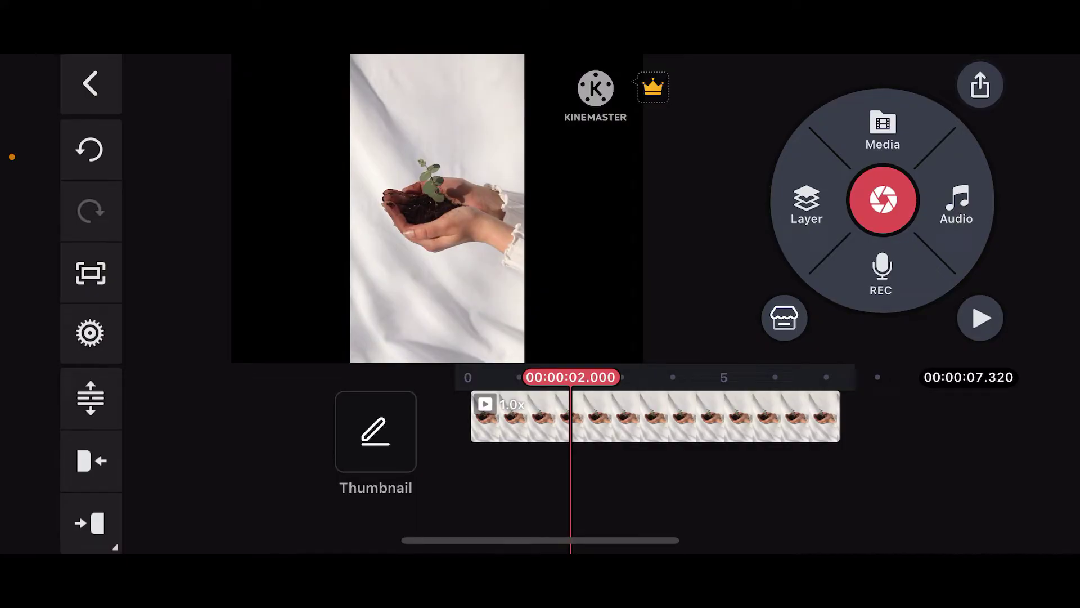
Add the ornate white frame photo from the All album as a media layer
{"action": "left_click", "coordinate": [805, 205]}
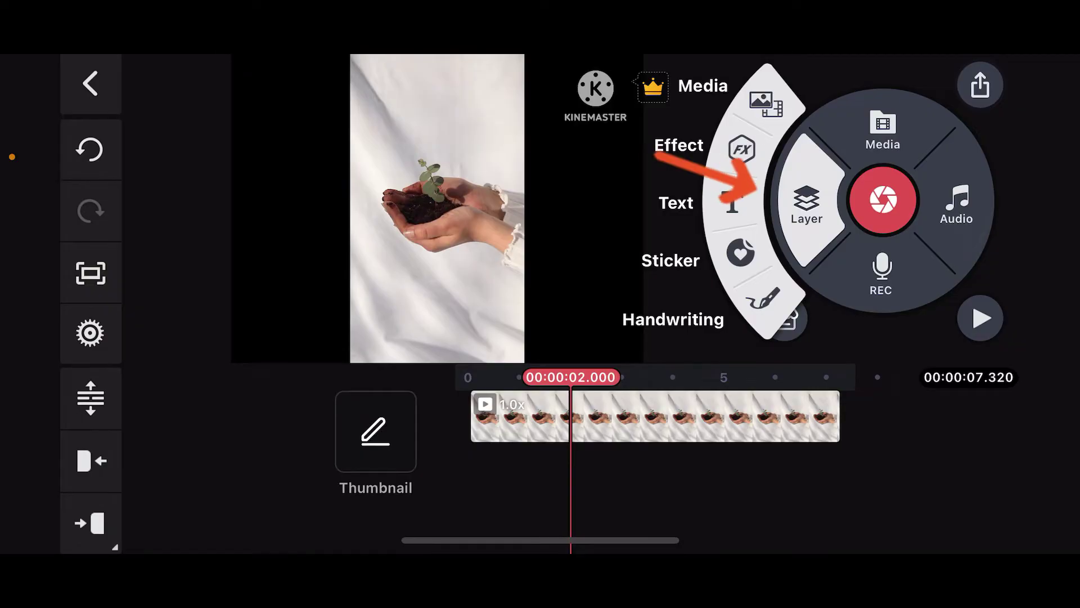
{"action": "left_click", "coordinate": [765, 102]}
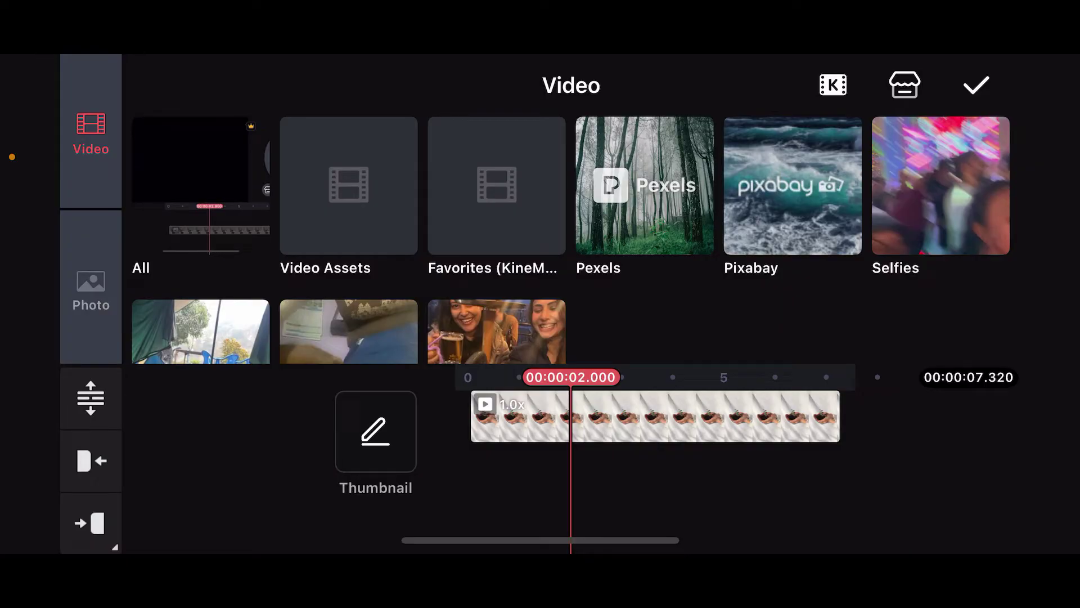
{"action": "left_click", "coordinate": [91, 288]}
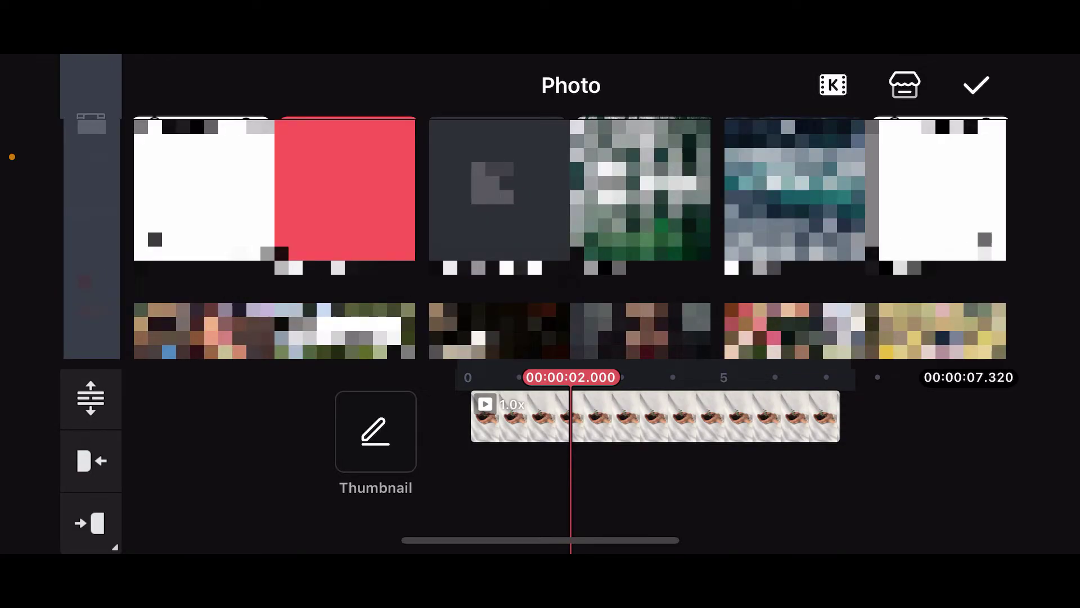
{"action": "left_click", "coordinate": [274, 190]}
{"action": "left_click", "coordinate": [513, 279]}
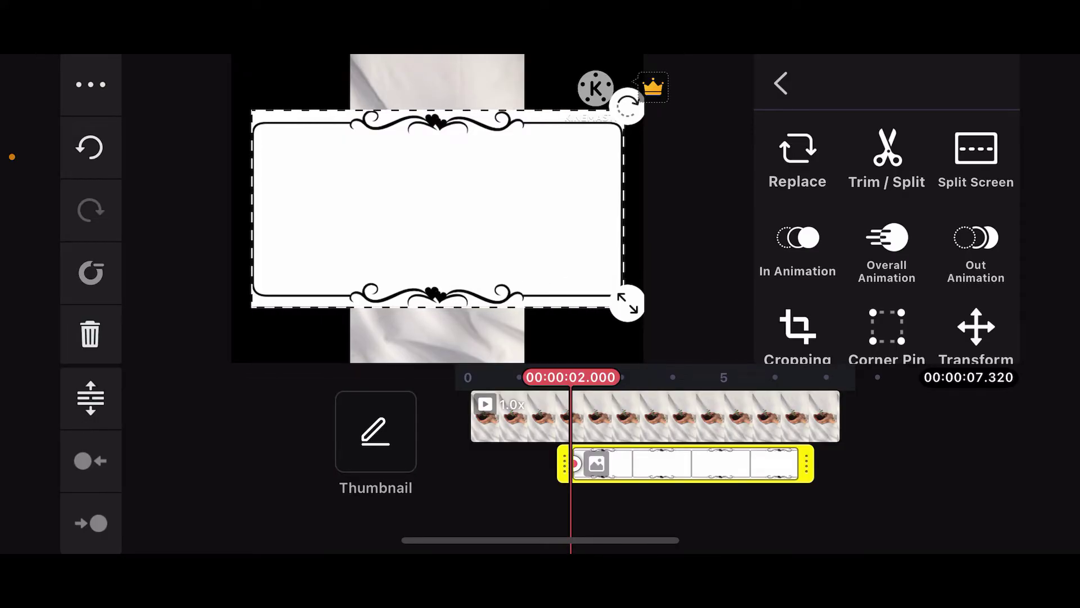
Rotate the frame 90° upright, scale it to the vertical canvas, and extend it to the clip end
{"action": "left_click_drag", "start_coordinate": [627, 304], "coordinate": [342, 399]}
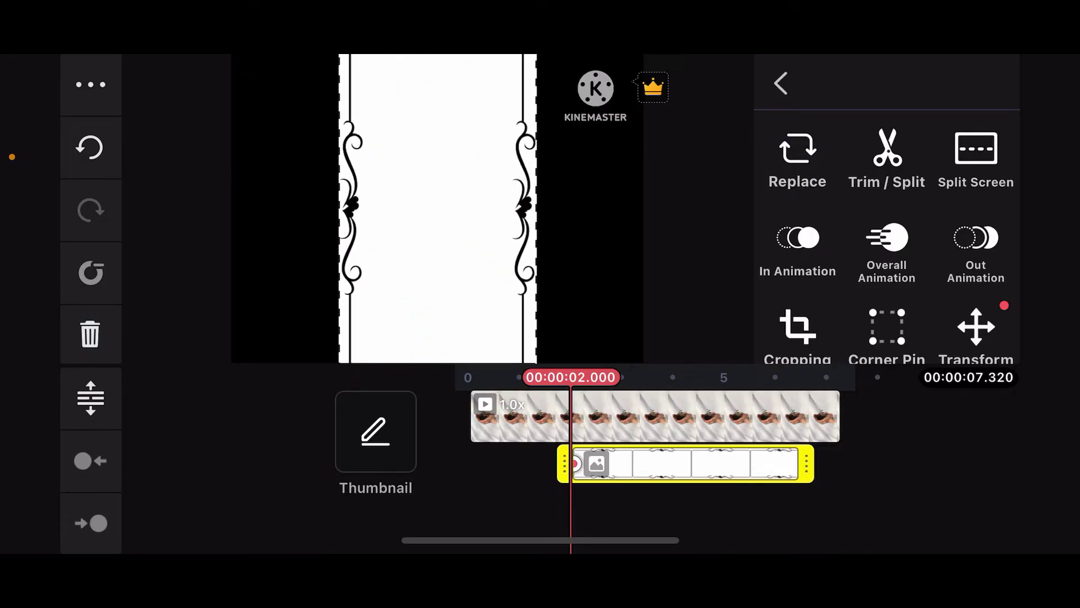
{"action": "left_click_drag", "start_coordinate": [536, 361], "coordinate": [523, 358]}
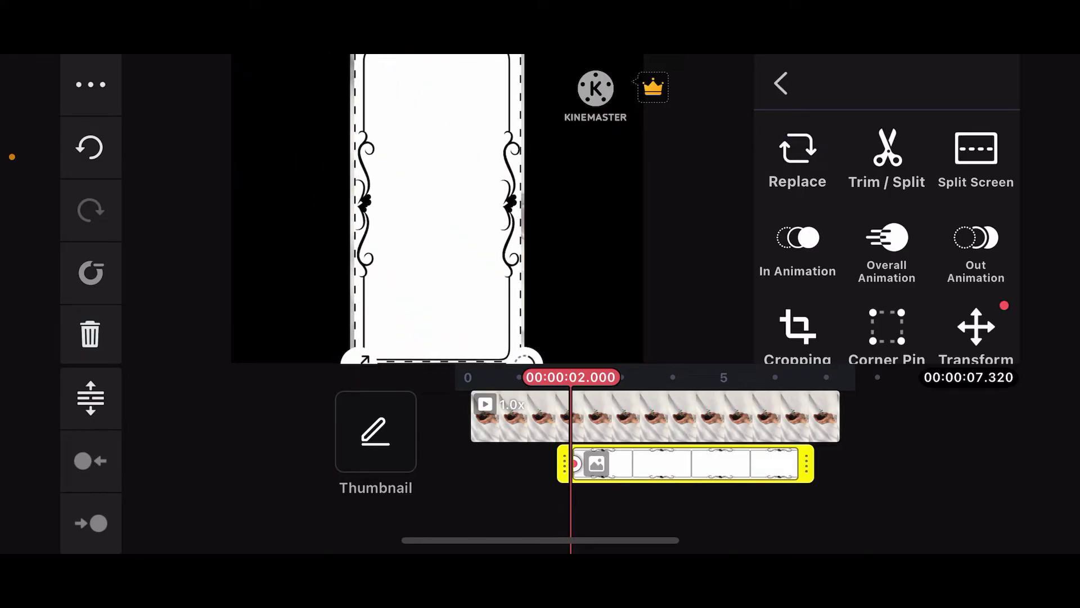
{"action": "left_click_drag", "start_coordinate": [806, 464], "coordinate": [844, 463]}
{"action": "left_click_drag", "start_coordinate": [675, 418], "coordinate": [407, 418]}
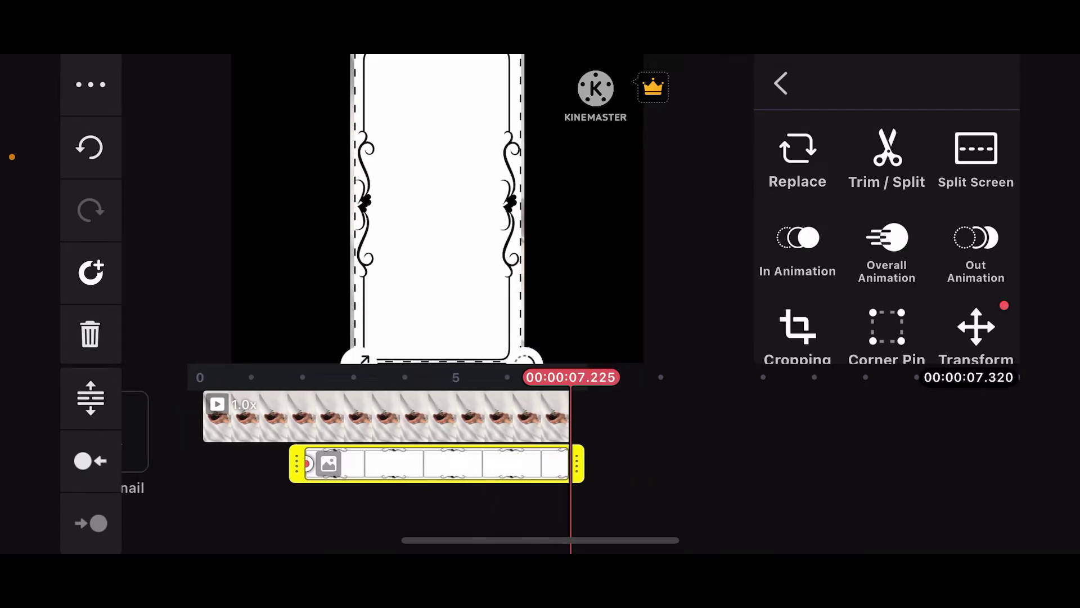
{"action": "left_click_drag", "start_coordinate": [506, 418], "coordinate": [702, 418]}
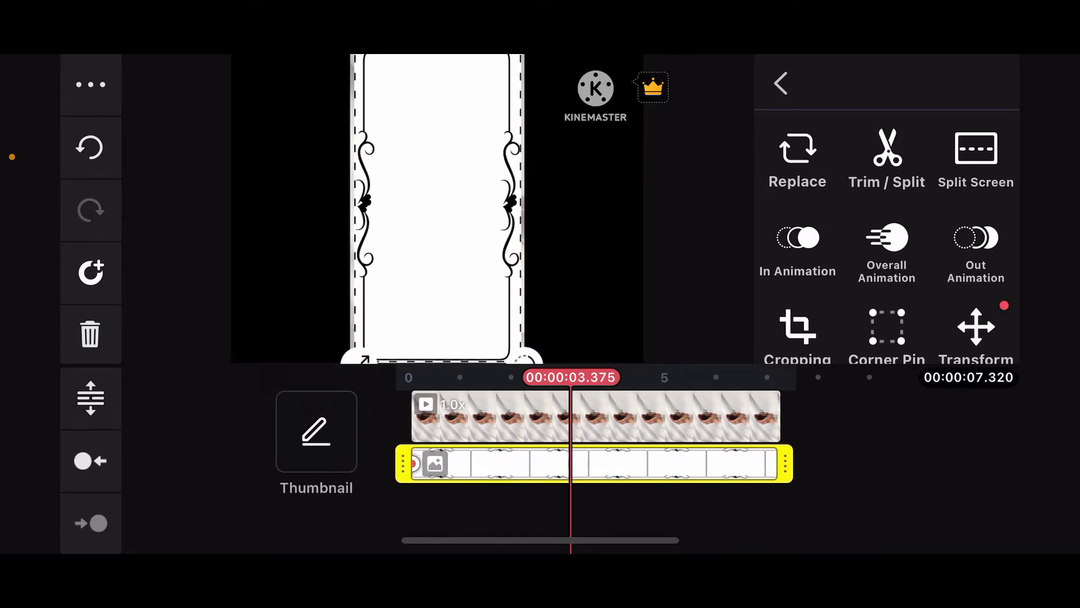
{"action": "mouse_move", "coordinate": [591, 418]}
{"action": "left_mouse_down"}
{"action": "mouse_move", "coordinate": [687, 417]}
{"action": "mouse_move", "coordinate": [554, 418]}
{"action": "left_mouse_up"}
Centre the frame overlay vertically in the preview
{"action": "left_click", "coordinate": [288, 253]}
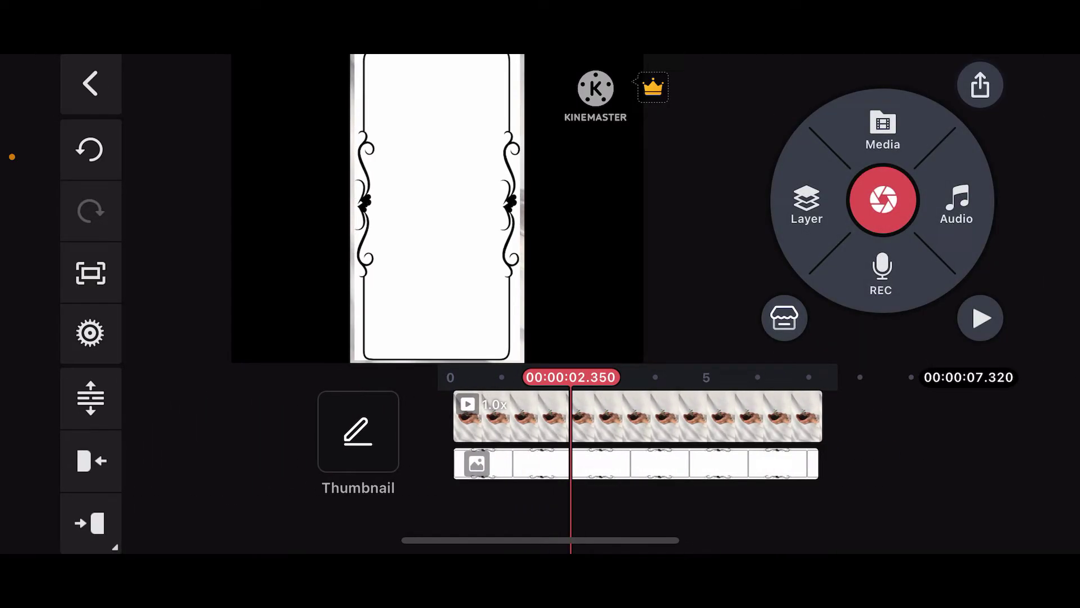
{"action": "left_click", "coordinate": [632, 462]}
{"action": "left_click_drag", "start_coordinate": [437, 211], "coordinate": [437, 148]}
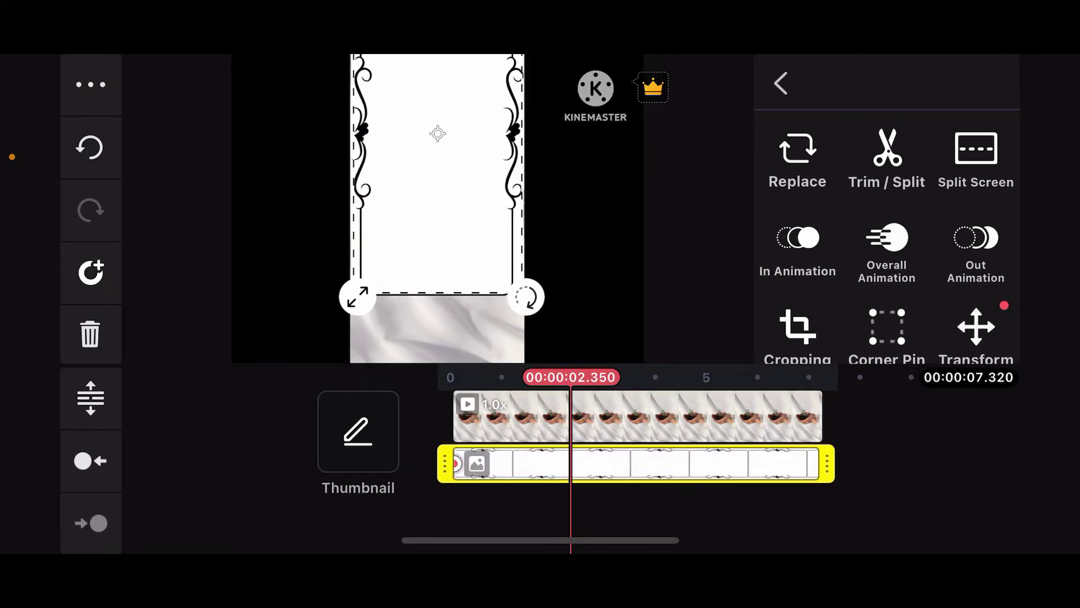
{"action": "left_click_drag", "start_coordinate": [437, 210], "coordinate": [437, 283]}
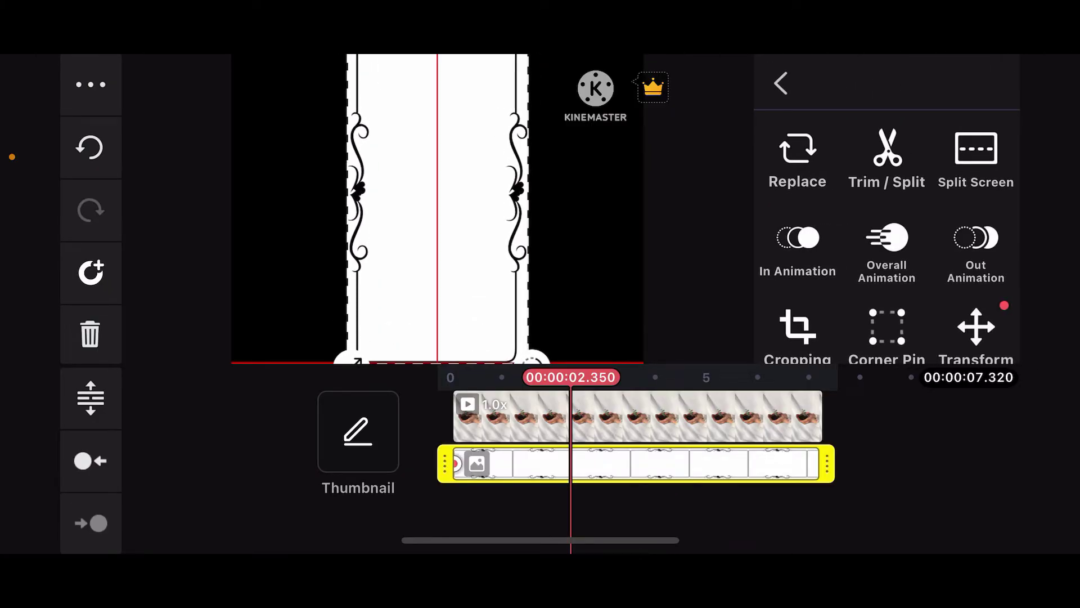
{"action": "mouse_move", "coordinate": [437, 211]}
{"action": "left_mouse_down"}
{"action": "mouse_move", "coordinate": [437, 179]}
{"action": "mouse_move", "coordinate": [437, 224]}
{"action": "left_mouse_up"}
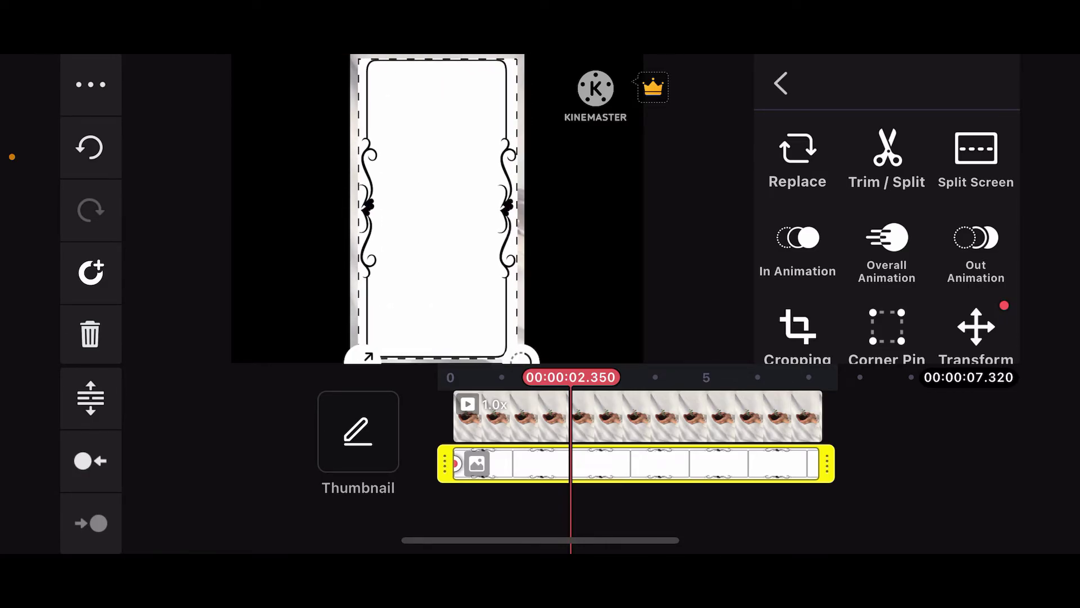
{"action": "left_click_drag", "start_coordinate": [633, 418], "coordinate": [606, 418]}
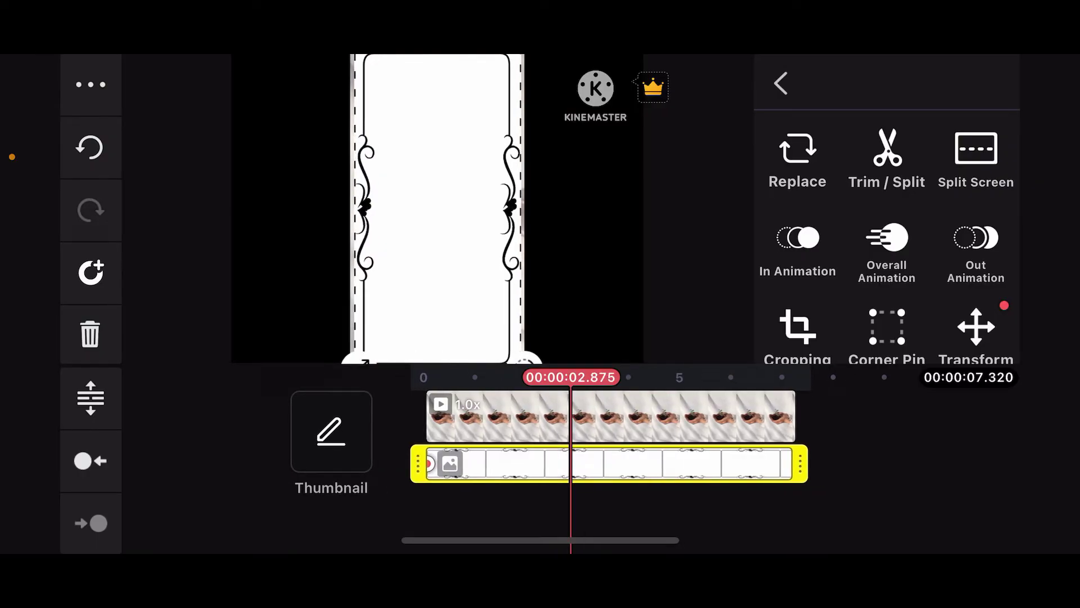
Lower the border layer's Blending Alpha from 100 to 43%
{"action": "left_click", "coordinate": [437, 208]}
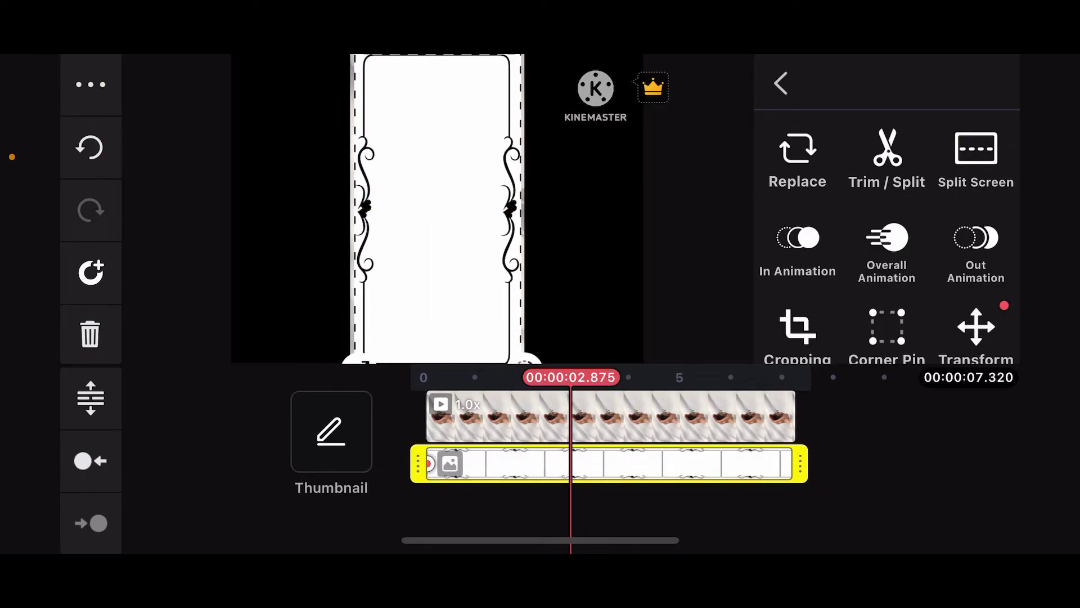
{"action": "left_click", "coordinate": [591, 506]}
{"action": "left_click", "coordinate": [608, 463]}
{"action": "scroll", "coordinate": [886, 237], "scroll_direction": "down", "scroll_amount": 2}
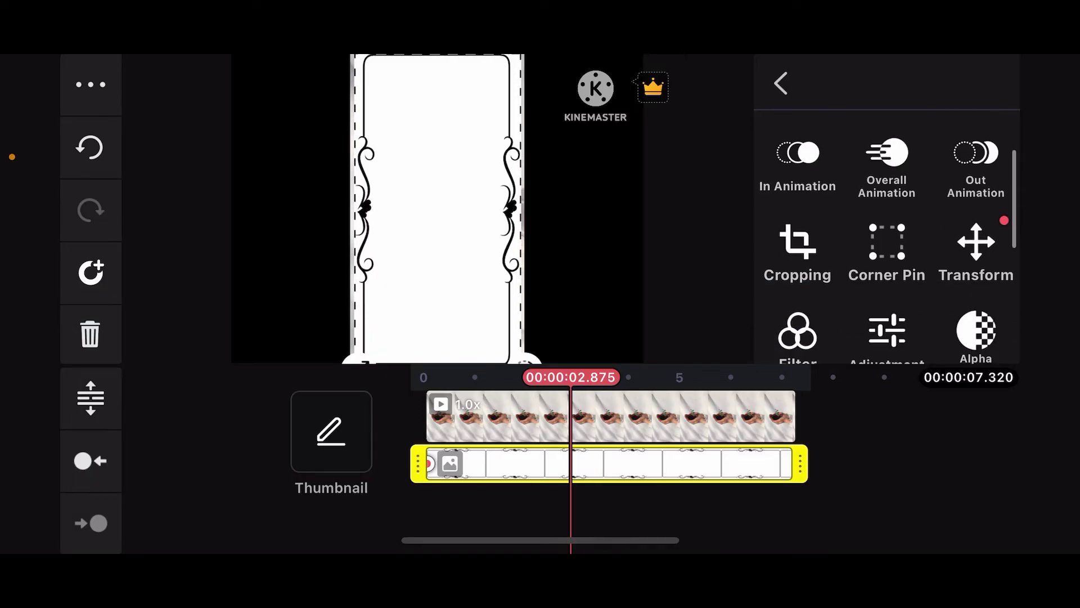
{"action": "scroll", "coordinate": [886, 237], "scroll_direction": "up", "scroll_amount": 2}
{"action": "scroll", "coordinate": [886, 236], "scroll_direction": "down", "scroll_amount": 2}
{"action": "scroll", "coordinate": [887, 253], "scroll_direction": "down", "scroll_amount": 2}
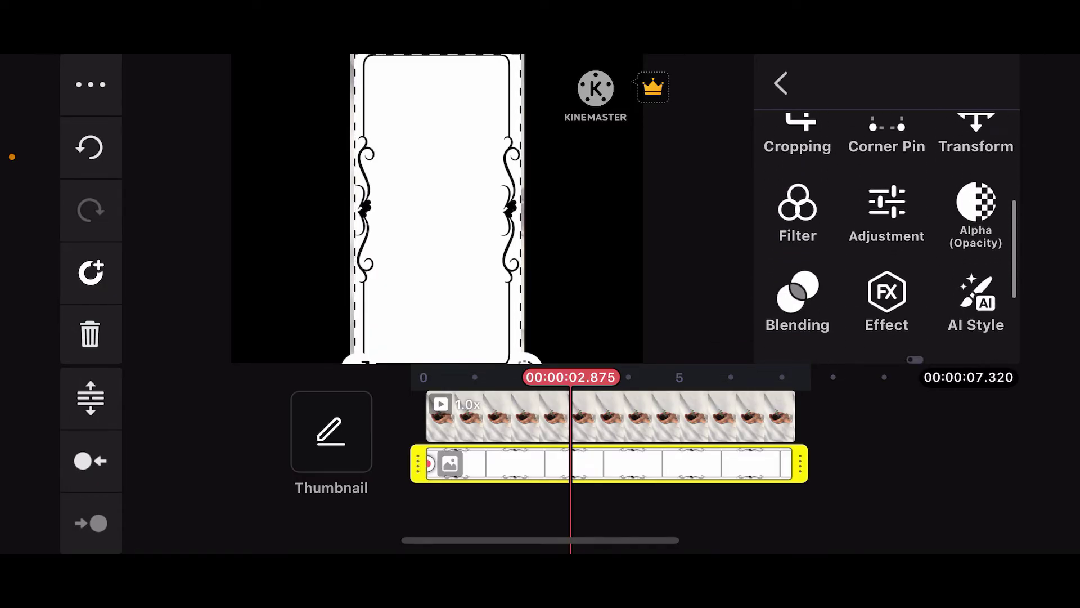
{"action": "scroll", "coordinate": [887, 253], "scroll_direction": "down", "scroll_amount": 1}
{"action": "left_click", "coordinate": [798, 257]}
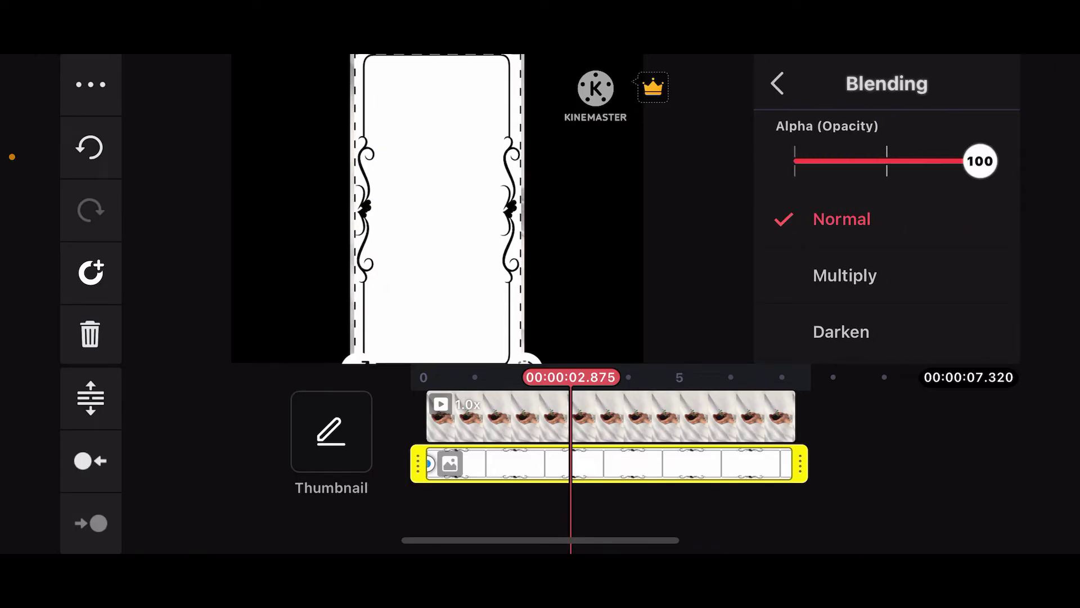
{"action": "mouse_move", "coordinate": [979, 161]}
{"action": "left_mouse_down"}
{"action": "mouse_move", "coordinate": [862, 161]}
{"action": "mouse_move", "coordinate": [874, 162]}
{"action": "left_mouse_up"}
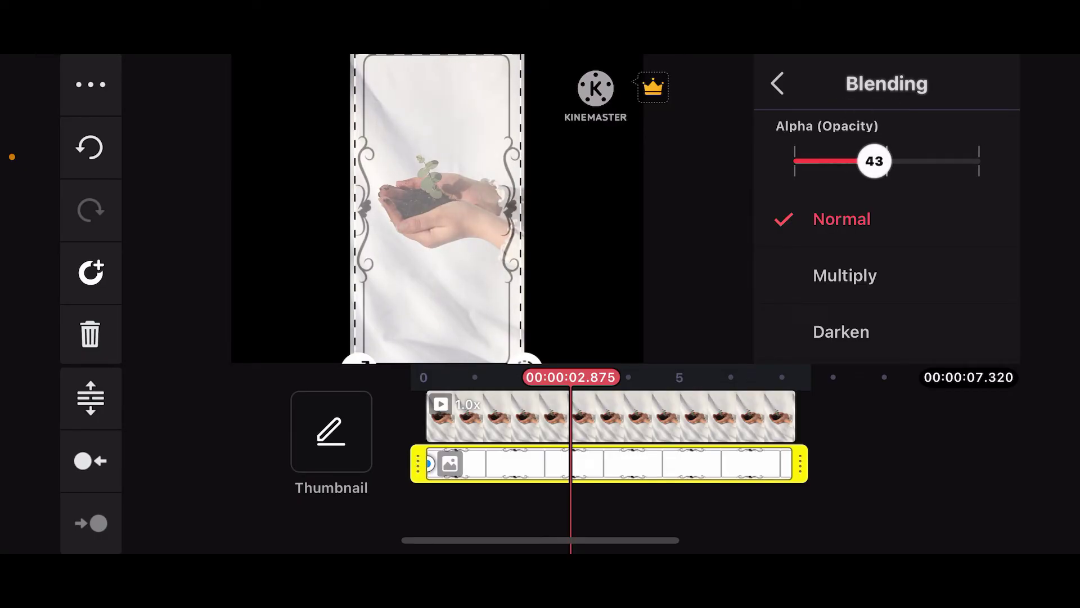
{"action": "scroll", "coordinate": [887, 279], "scroll_direction": "down", "scroll_amount": 1}
{"action": "scroll", "coordinate": [887, 279], "scroll_direction": "up", "scroll_amount": 1}
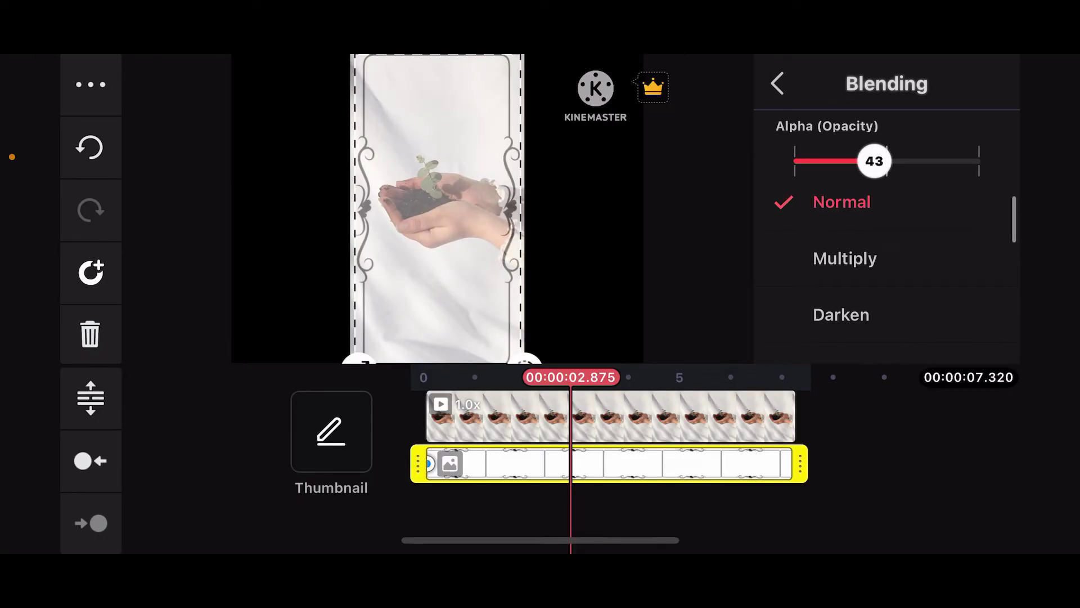
{"action": "scroll", "coordinate": [887, 278], "scroll_direction": "down", "scroll_amount": 1}
Adjust the seedling clip to Brightness -8, Contrast 75, Saturation 52 and Vibrance 34
{"action": "left_click", "coordinate": [777, 83]}
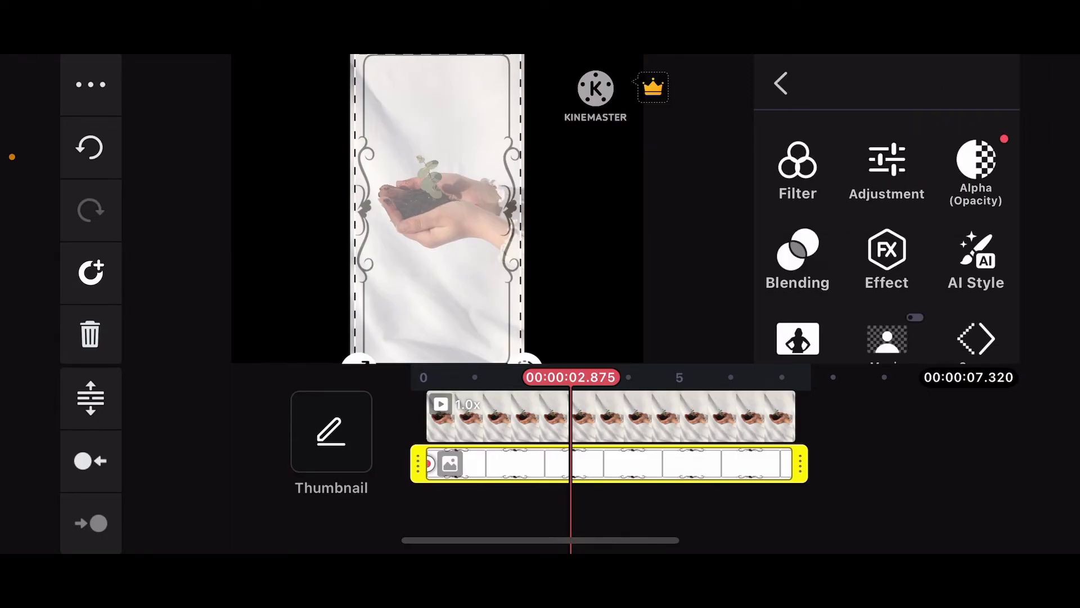
{"action": "left_click", "coordinate": [675, 415]}
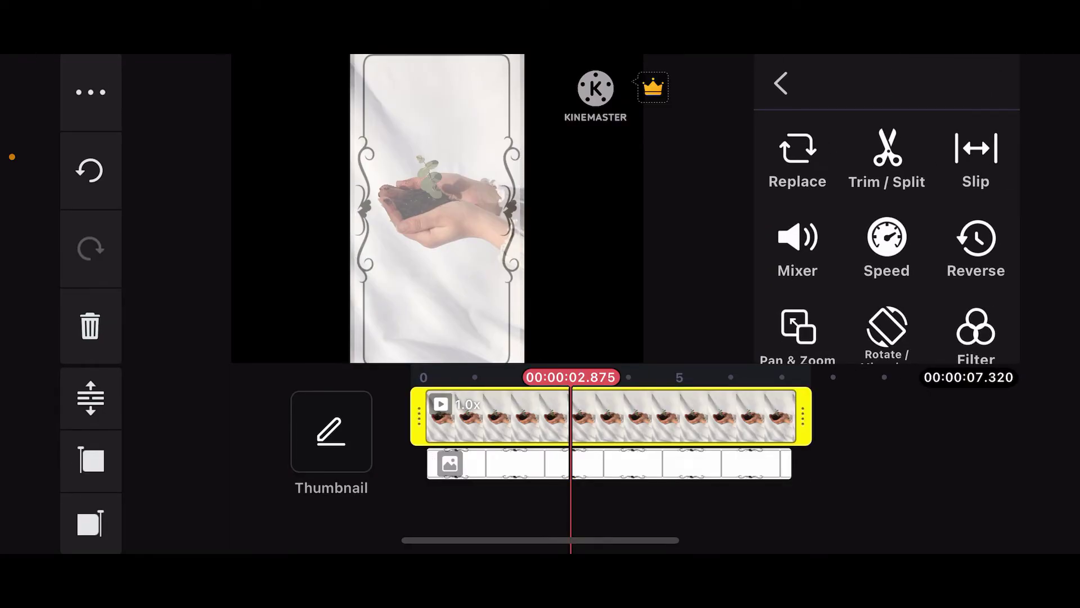
{"action": "scroll", "coordinate": [886, 279], "scroll_direction": "down", "scroll_amount": 2}
{"action": "left_click", "coordinate": [796, 275]}
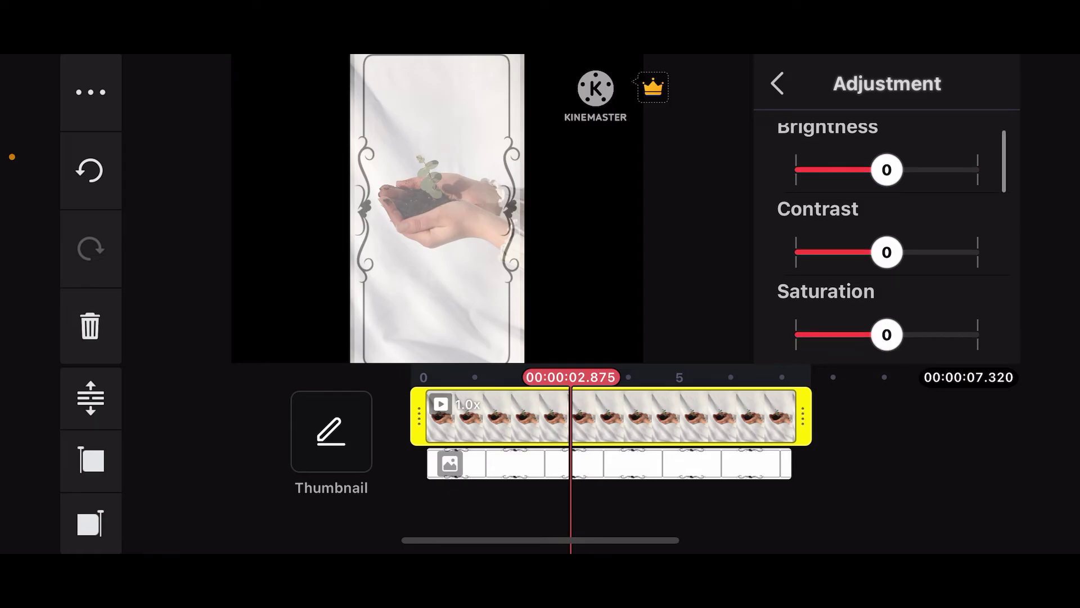
{"action": "scroll", "coordinate": [886, 236], "scroll_direction": "down", "scroll_amount": 5}
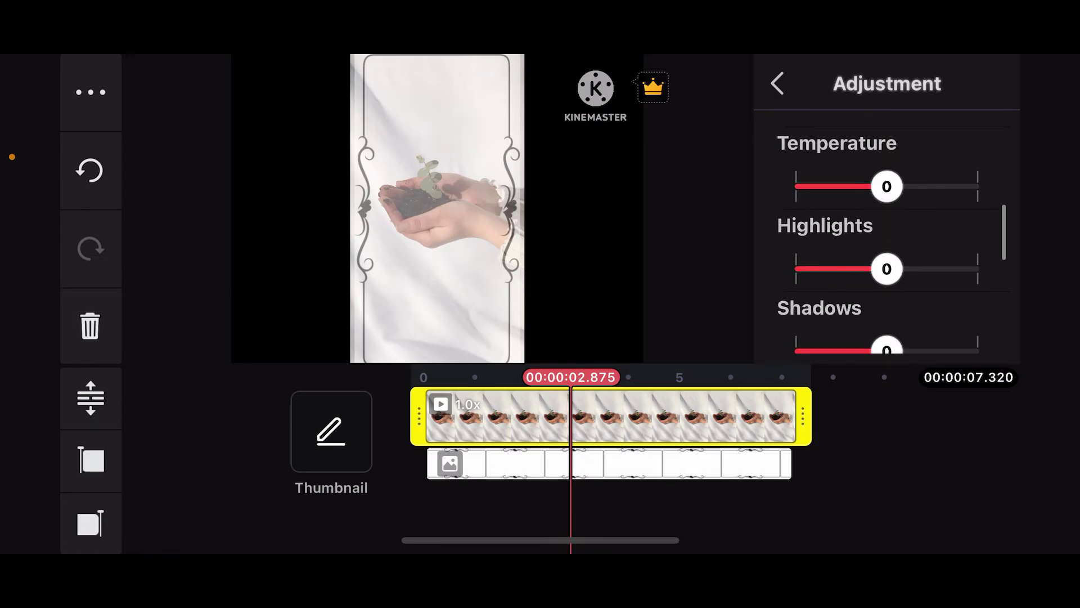
{"action": "scroll", "coordinate": [886, 236], "scroll_direction": "up", "scroll_amount": 3}
{"action": "left_click_drag", "start_coordinate": [886, 243], "coordinate": [934, 244]}
{"action": "mouse_move", "coordinate": [886, 161]}
{"action": "left_mouse_down"}
{"action": "mouse_move", "coordinate": [955, 161]}
{"action": "mouse_move", "coordinate": [851, 176]}
{"action": "mouse_move", "coordinate": [879, 177]}
{"action": "left_mouse_up"}
{"action": "scroll", "coordinate": [885, 237], "scroll_direction": "up", "scroll_amount": 2}
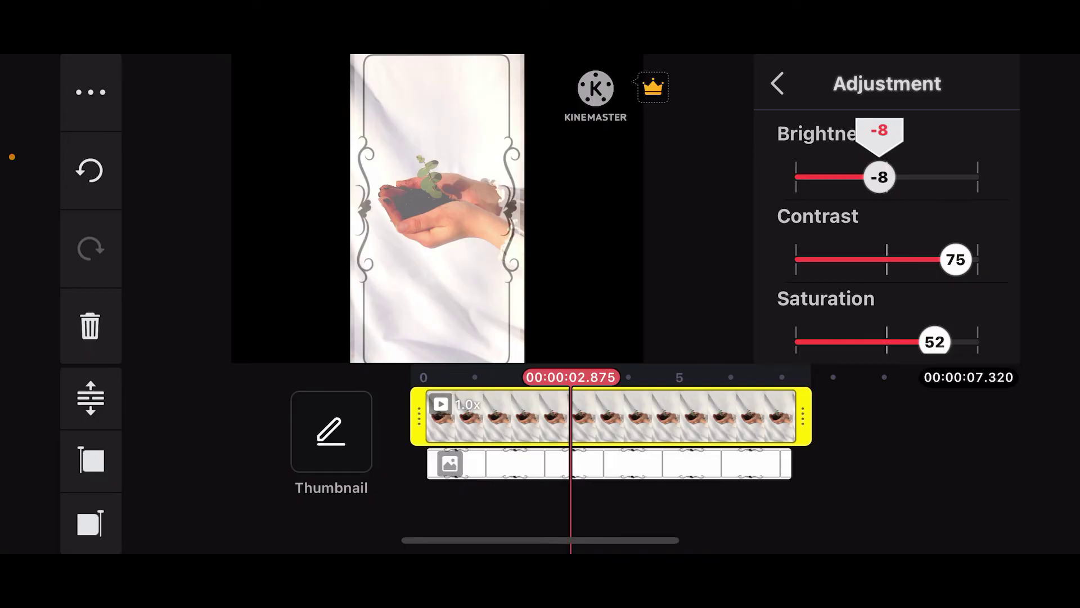
{"action": "scroll", "coordinate": [886, 253], "scroll_direction": "down", "scroll_amount": 3}
{"action": "left_click_drag", "start_coordinate": [887, 258], "coordinate": [918, 258]}
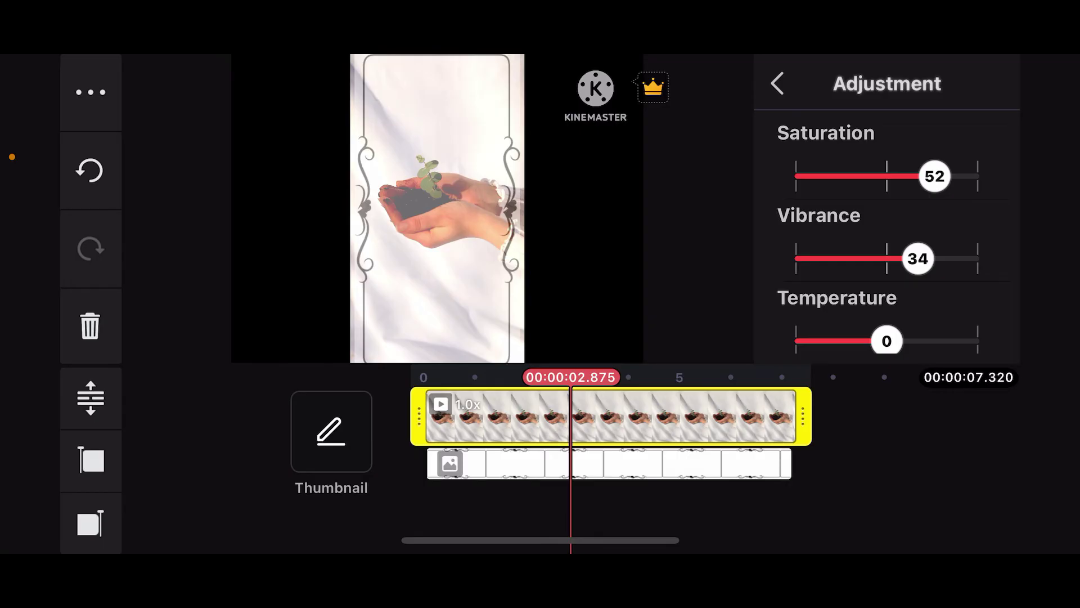
{"action": "key", "text": "Escape"}
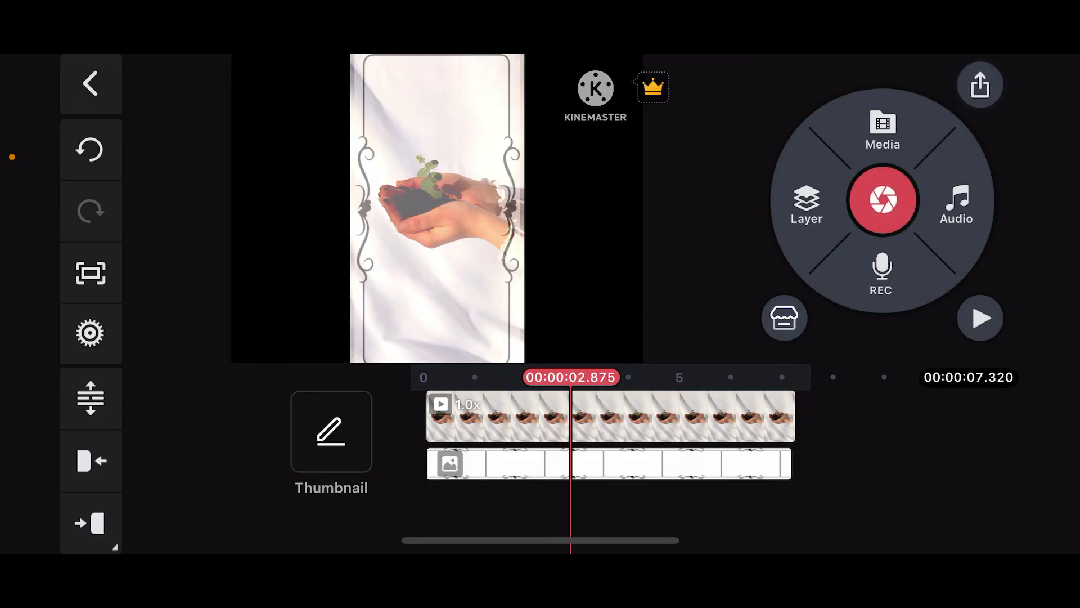
{"action": "left_click", "coordinate": [979, 318]}
{"action": "left_click", "coordinate": [541, 431]}
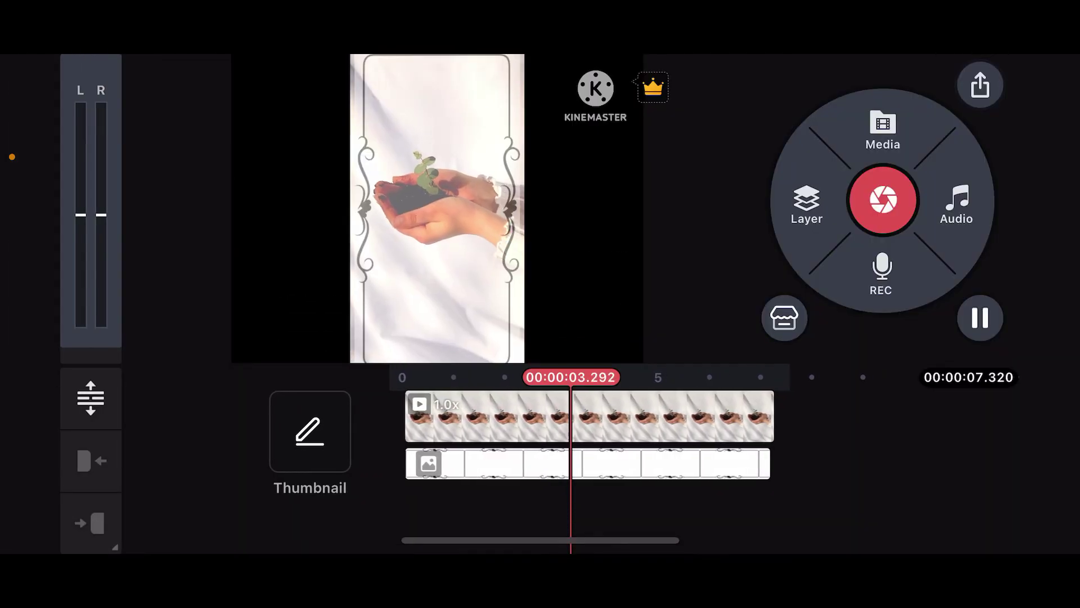
{"action": "mouse_move", "coordinate": [474, 416]}
{"action": "left_mouse_down"}
{"action": "mouse_move", "coordinate": [690, 417]}
{"action": "mouse_move", "coordinate": [498, 416]}
{"action": "mouse_move", "coordinate": [591, 416]}
{"action": "left_mouse_up"}
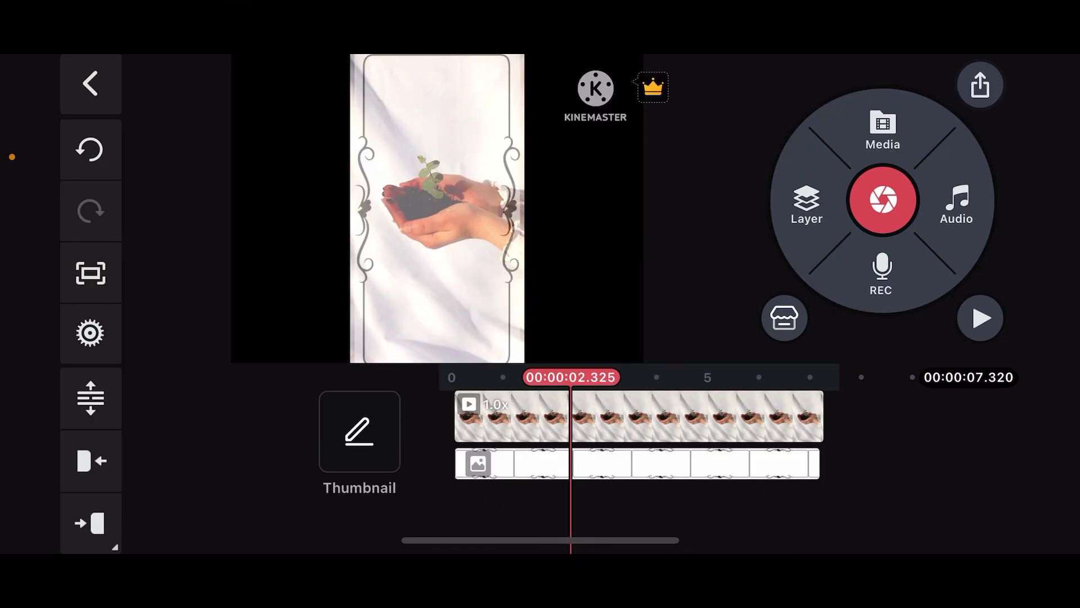
Swipe up to leave KineMaster for the iPhone home screen
{"action": "left_click_drag", "start_coordinate": [540, 541], "coordinate": [540, 295]}
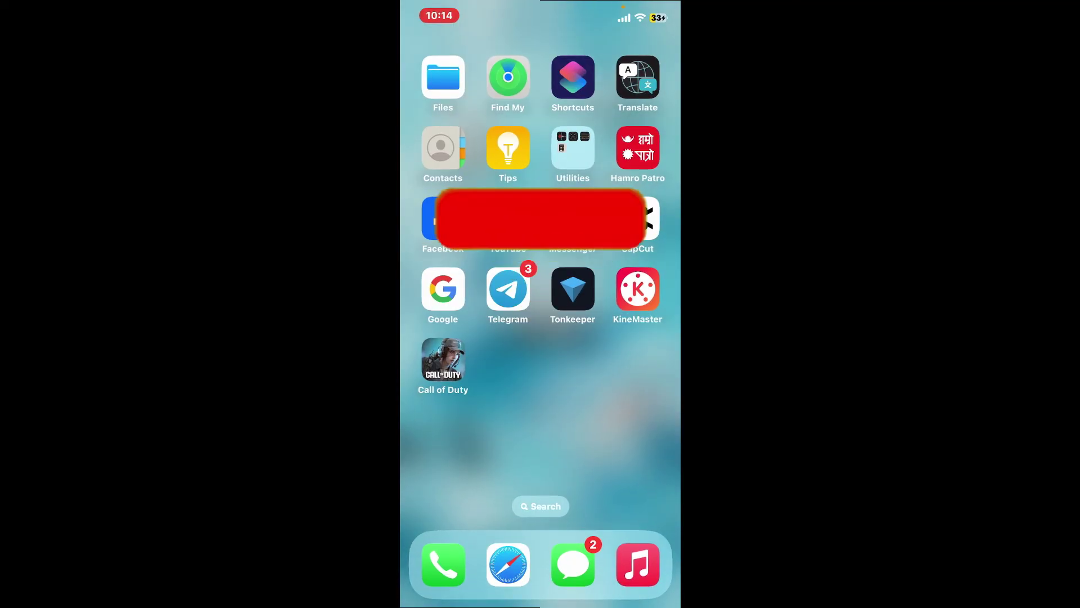